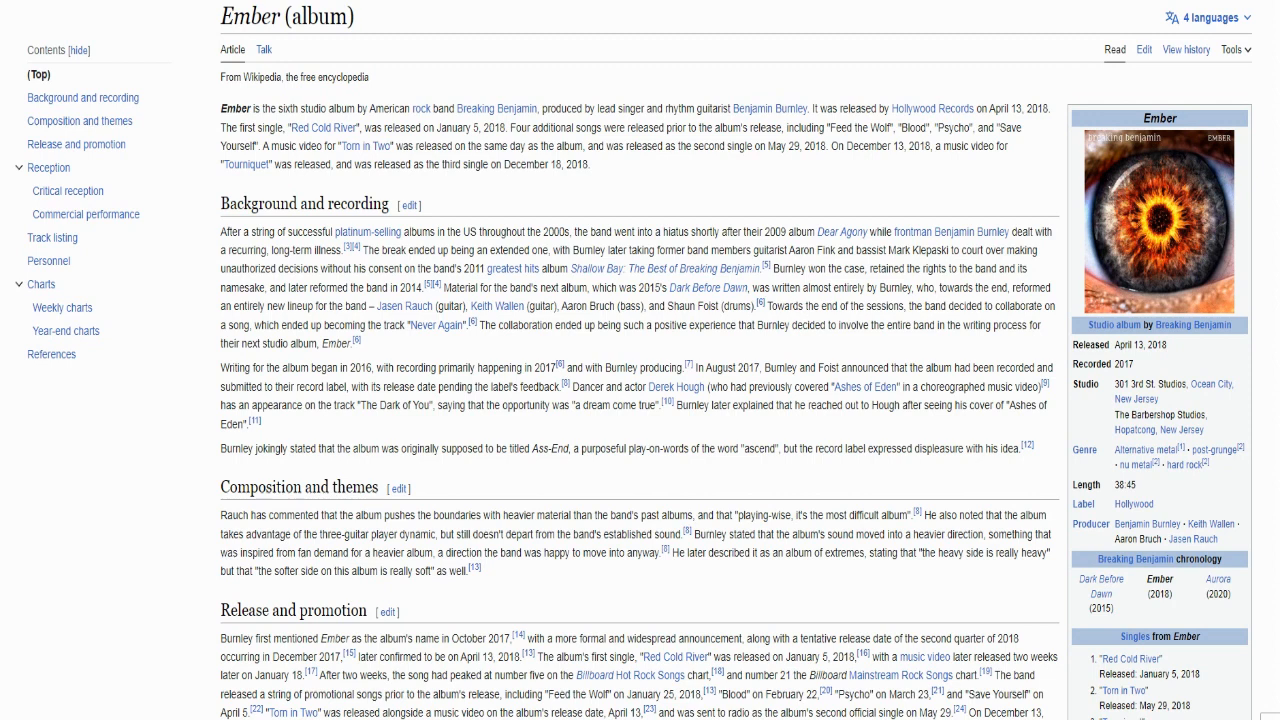
pyautogui.scroll(-5, 640, 360)
pyautogui.scroll(-5, 640, 360)
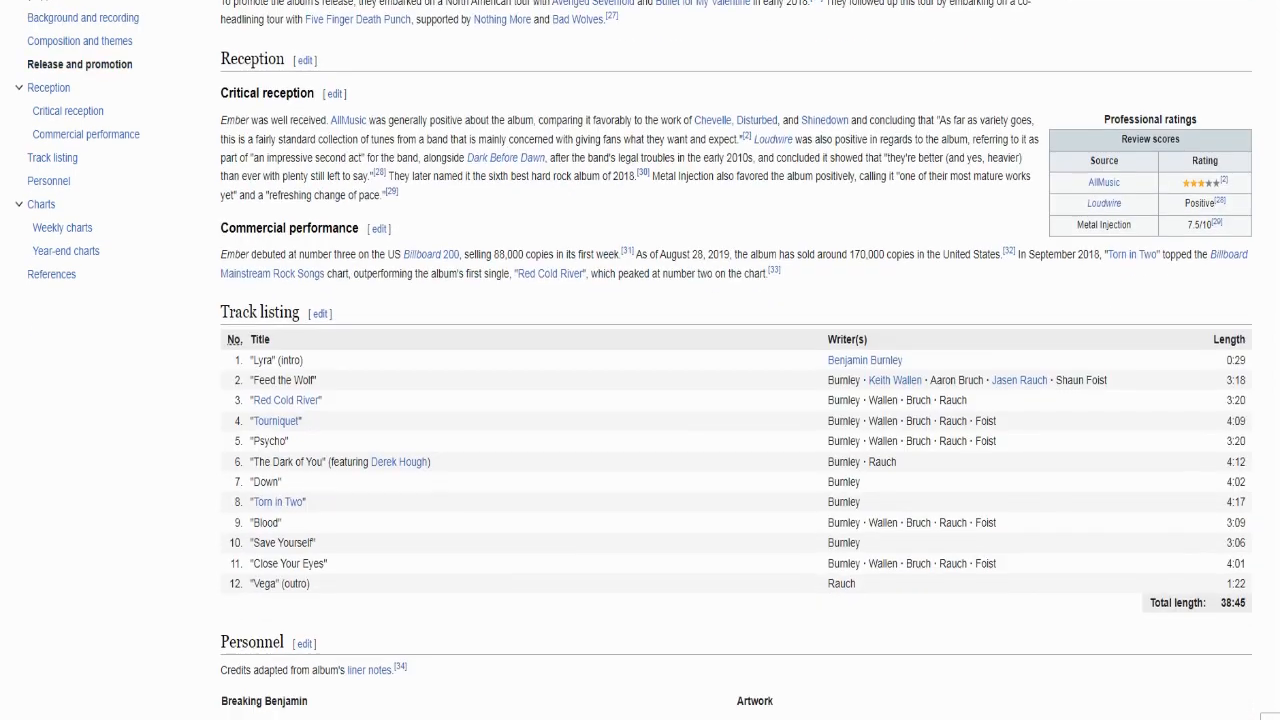
pyautogui.scroll(-5, 640, 360)
pyautogui.scroll(-5, 640, 360)
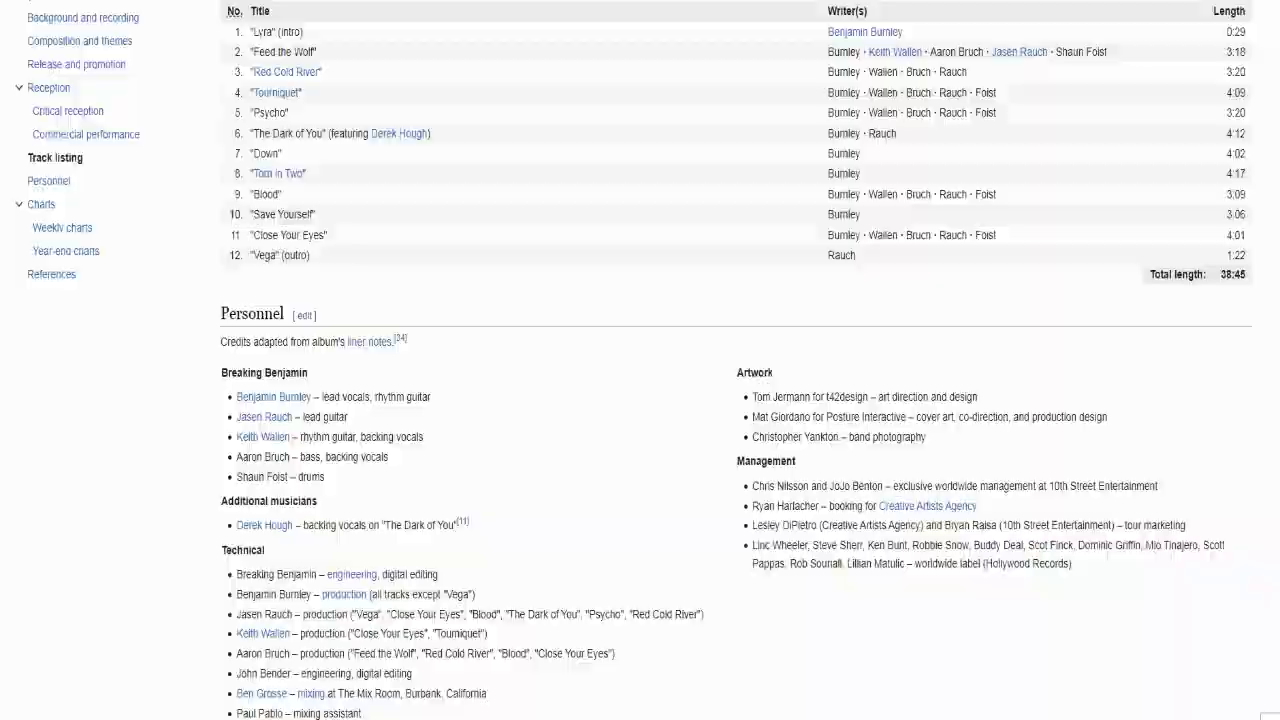
# Step: Bring the Ember album review document with its track table back into focus
pyautogui.hotkey('alt', 'Tab')
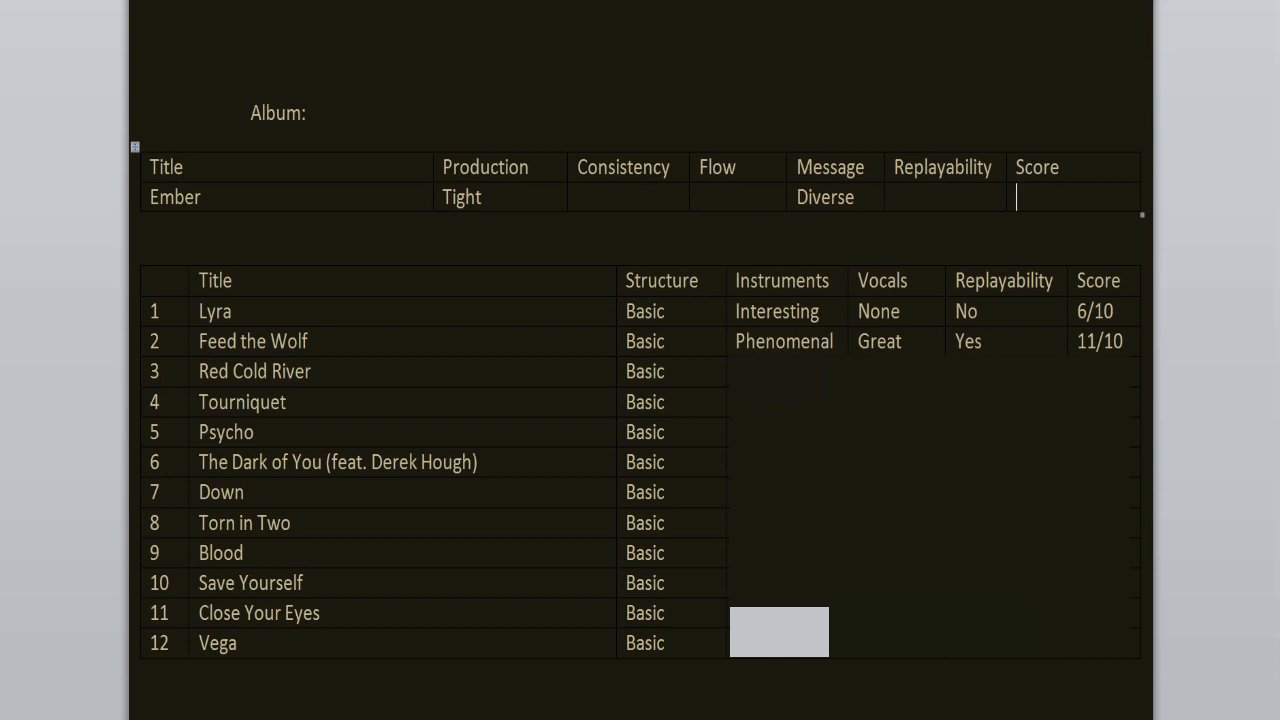
# Step: Enter the instruments, vocals, replayability and score ratings for Red Cold River
pyautogui.press('space')
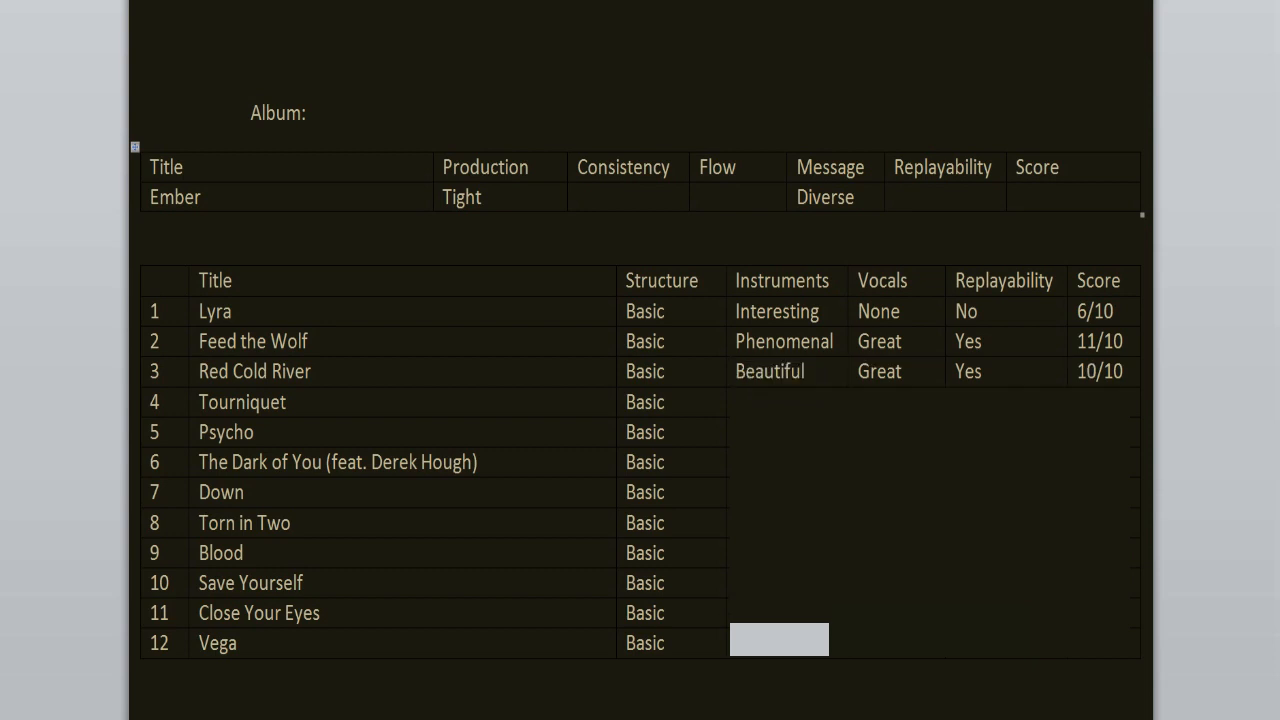